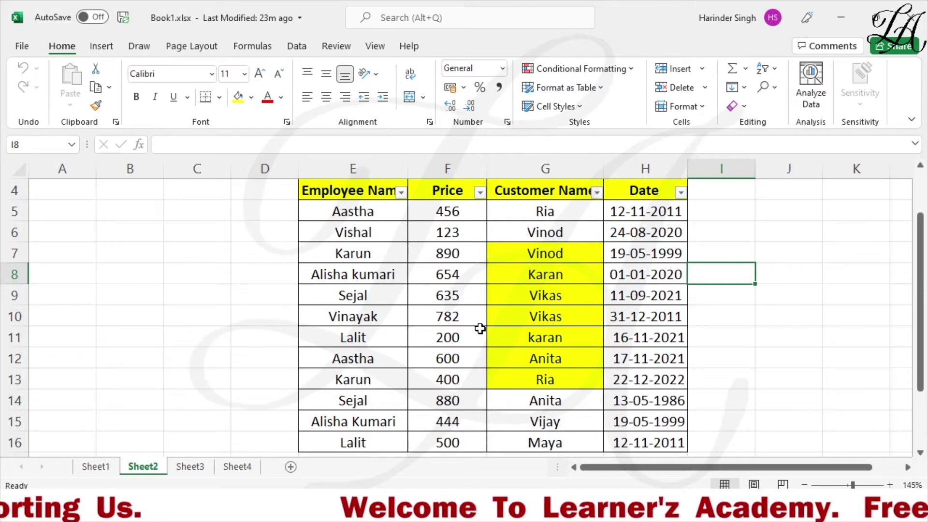
# - Filter Customer Name by yellow cell color, leaving 7 of 12 records
pyautogui.click(598, 193)
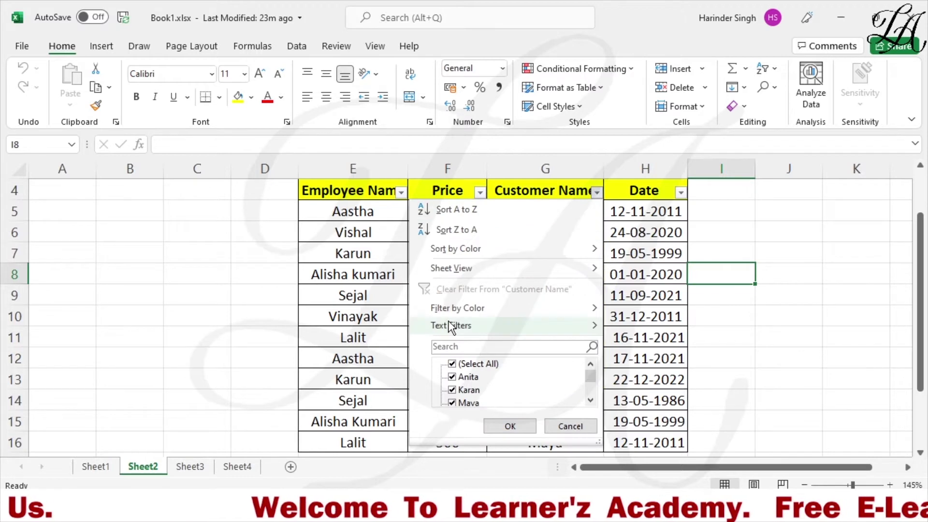
pyautogui.moveTo(457, 309)
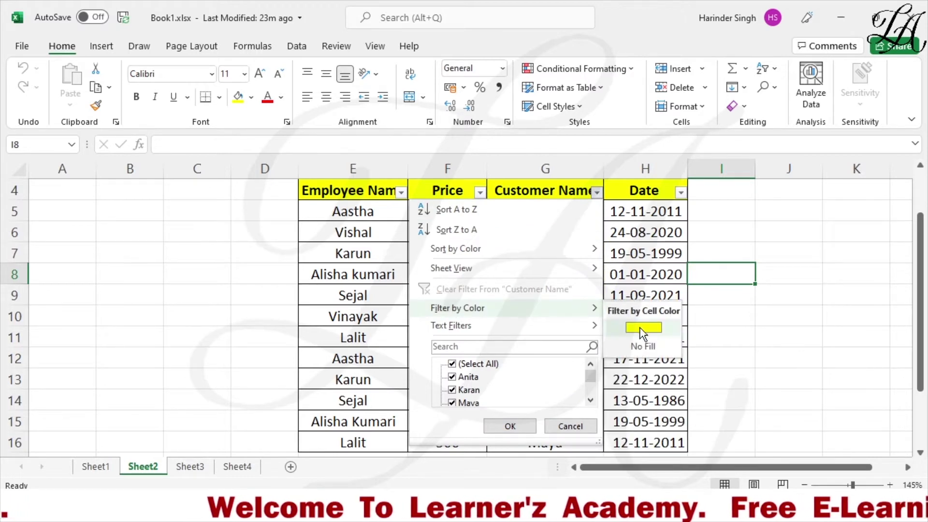
pyautogui.click(643, 328)
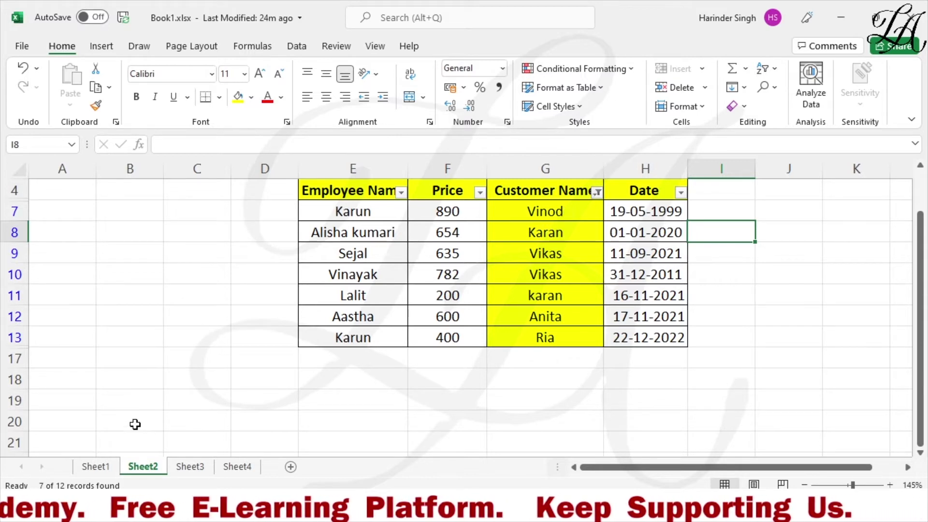
# - Open Sheet3 and review the criteria prices 654, 600, 500, 456 and 782 in H3:H7
pyautogui.click(190, 467)
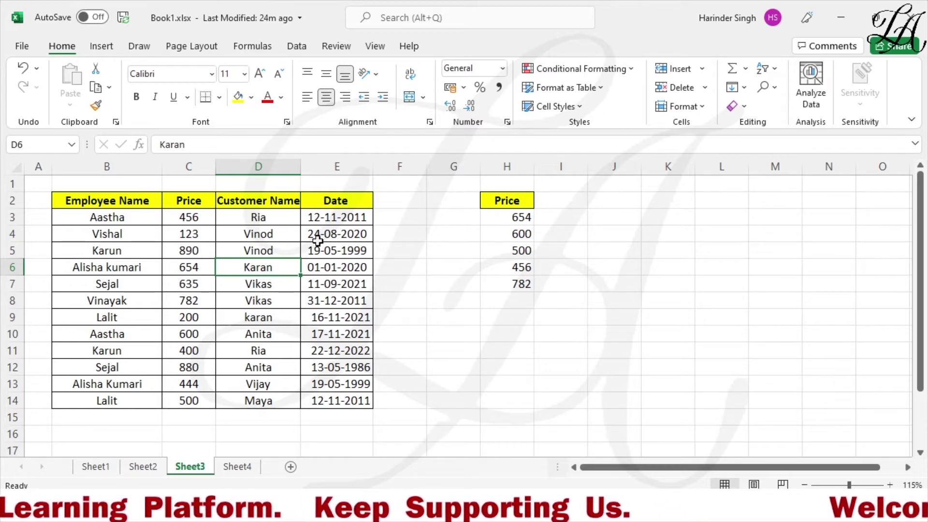
pyautogui.click(521, 221)
pyautogui.click(522, 235)
pyautogui.click(522, 252)
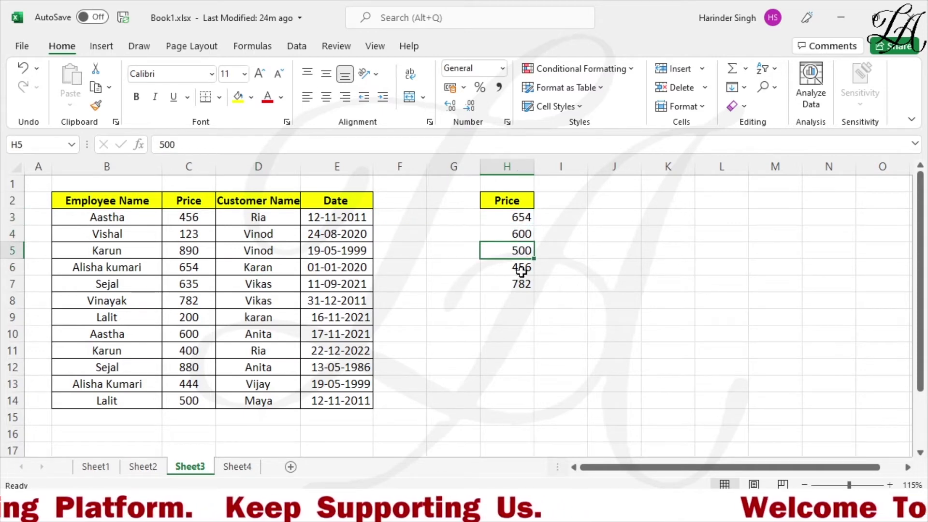
pyautogui.click(521, 269)
pyautogui.click(522, 284)
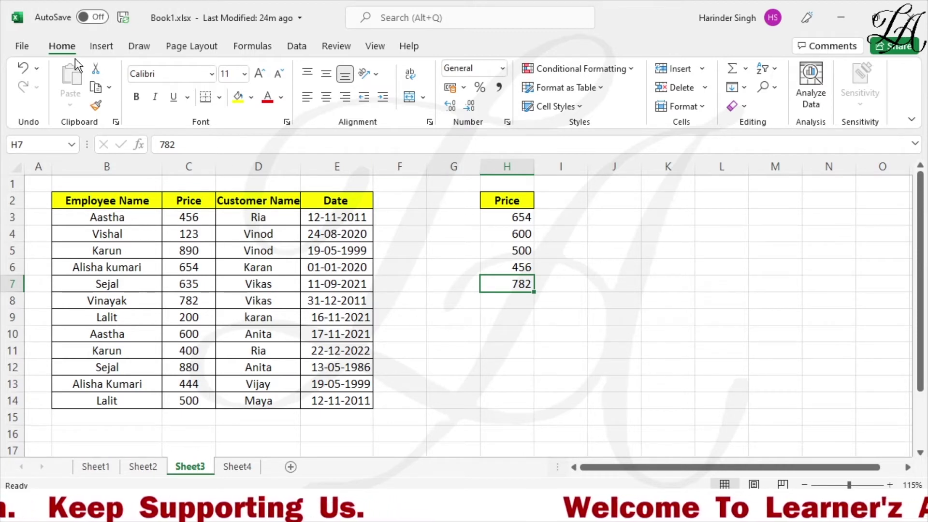
# - Start an Advanced Filter from the Data tab with the list range set to B2:E14
pyautogui.click(293, 45)
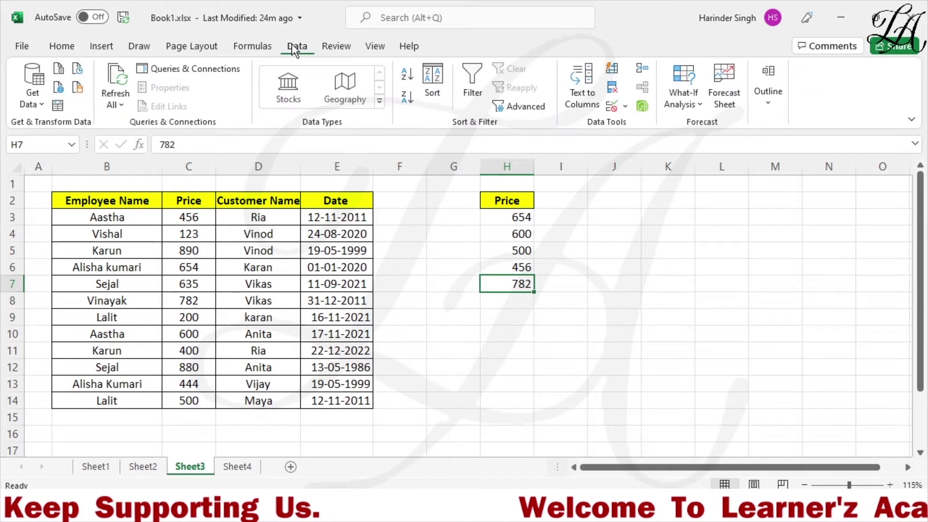
pyautogui.click(530, 113)
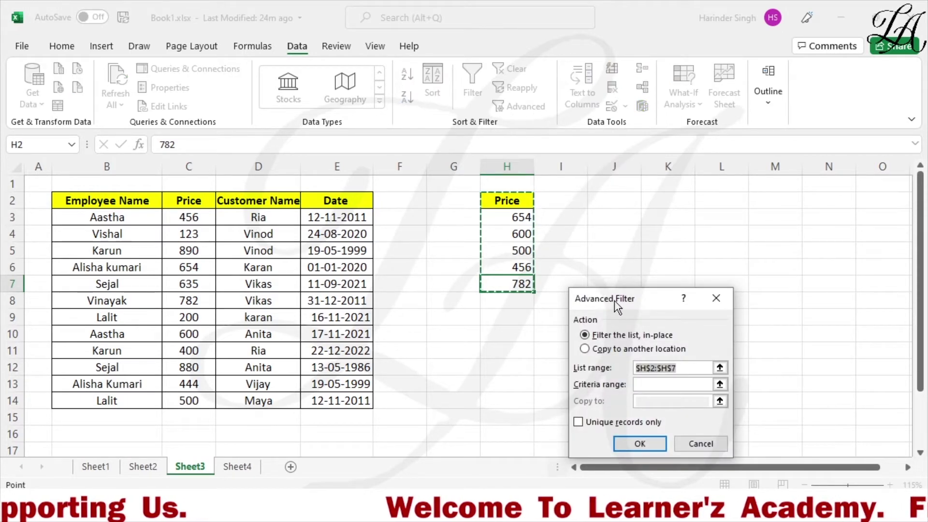
pyautogui.moveTo(614, 217); pyautogui.dragTo(613, 268)
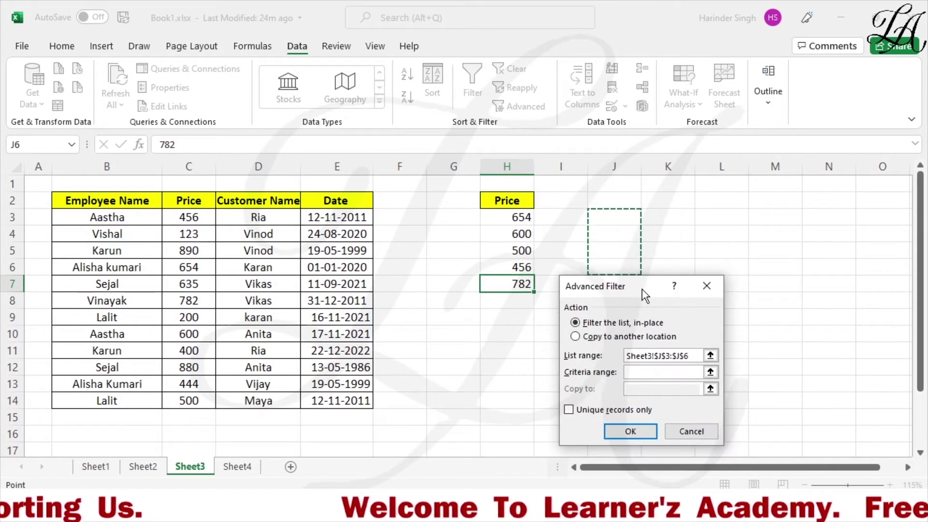
pyautogui.moveTo(652, 302); pyautogui.dragTo(636, 202)
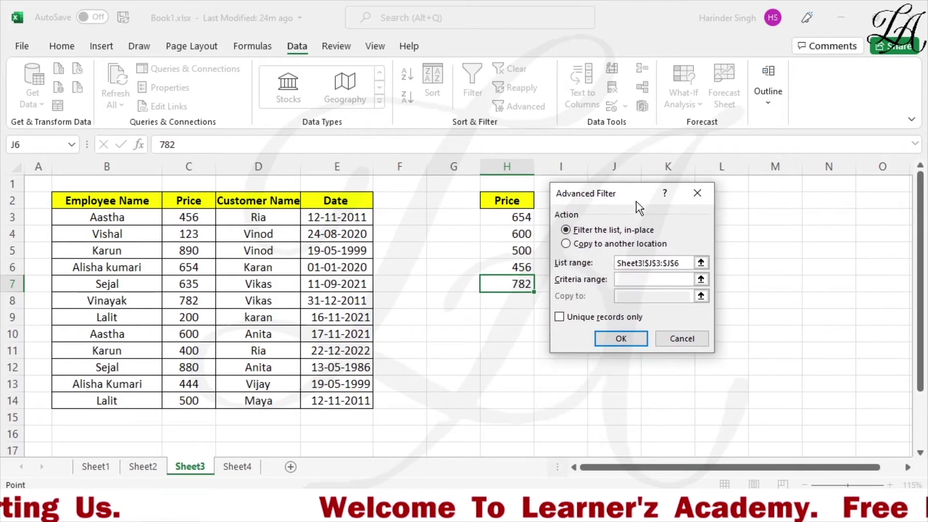
pyautogui.click(289, 265)
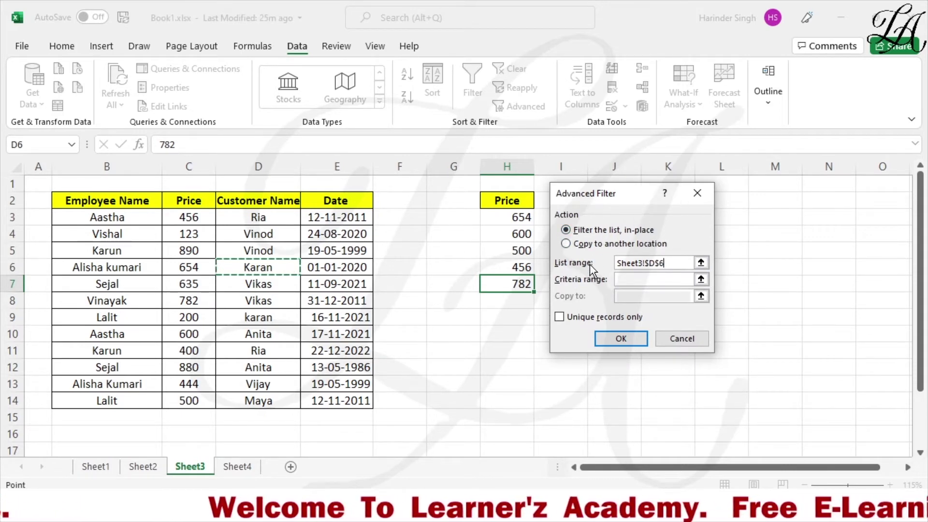
pyautogui.moveTo(669, 263); pyautogui.dragTo(604, 265)
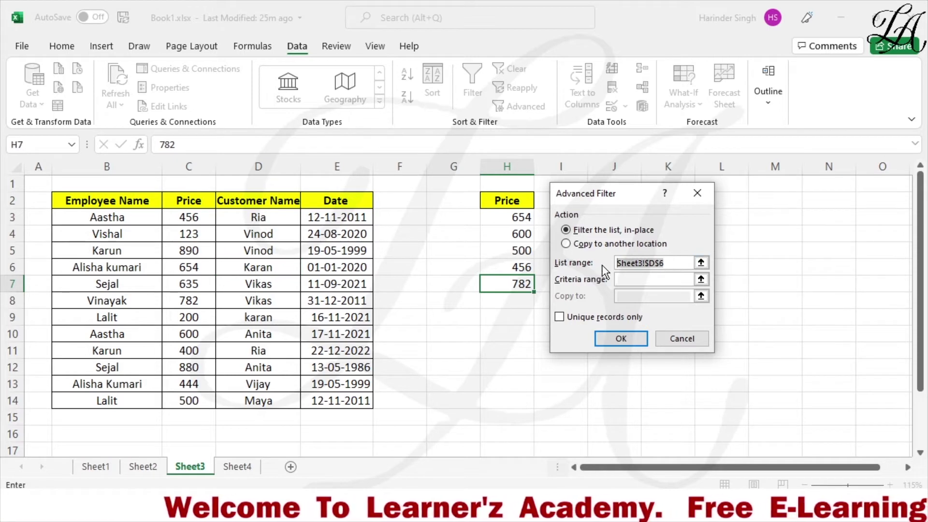
pyautogui.press('BackSpace')
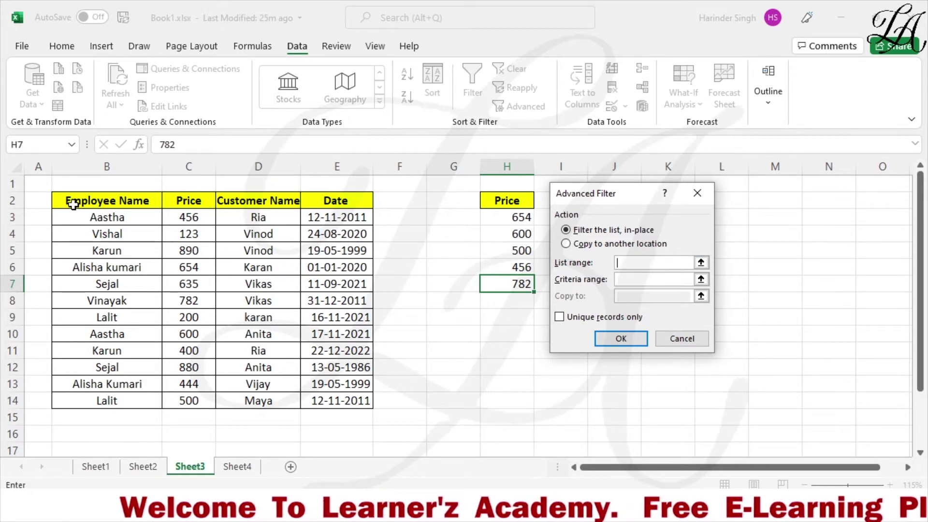
pyautogui.moveTo(73, 204); pyautogui.dragTo(360, 274)
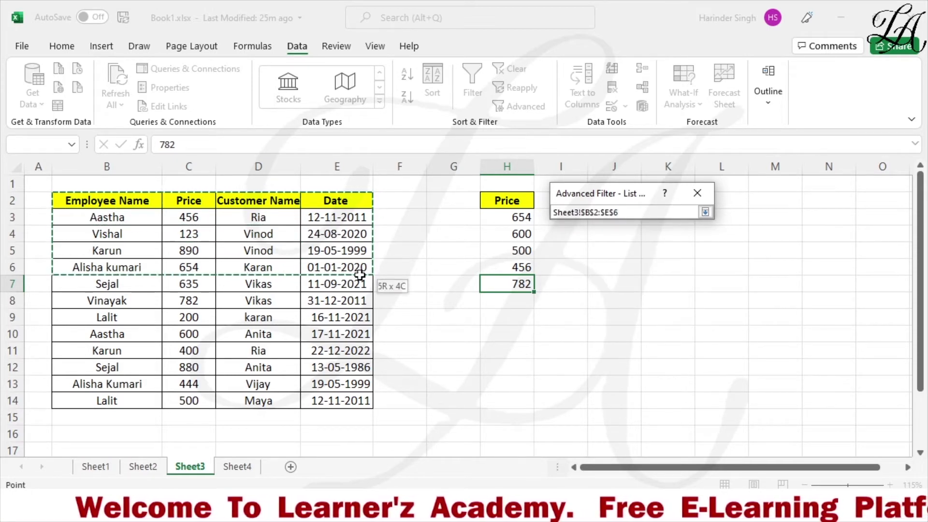
pyautogui.moveTo(360, 274); pyautogui.dragTo(360, 404)
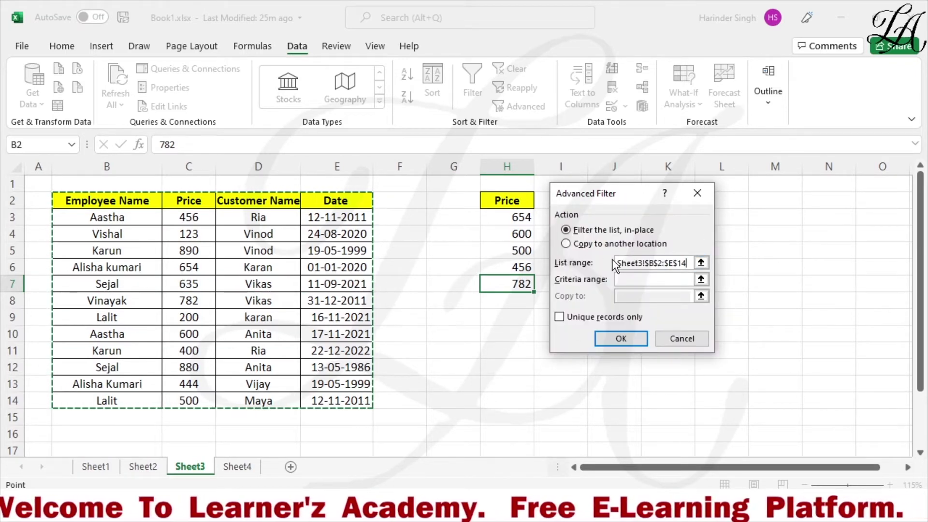
# - Select the Price list H2:H7 as criteria range, then clear the entry to redo it
pyautogui.click(648, 280)
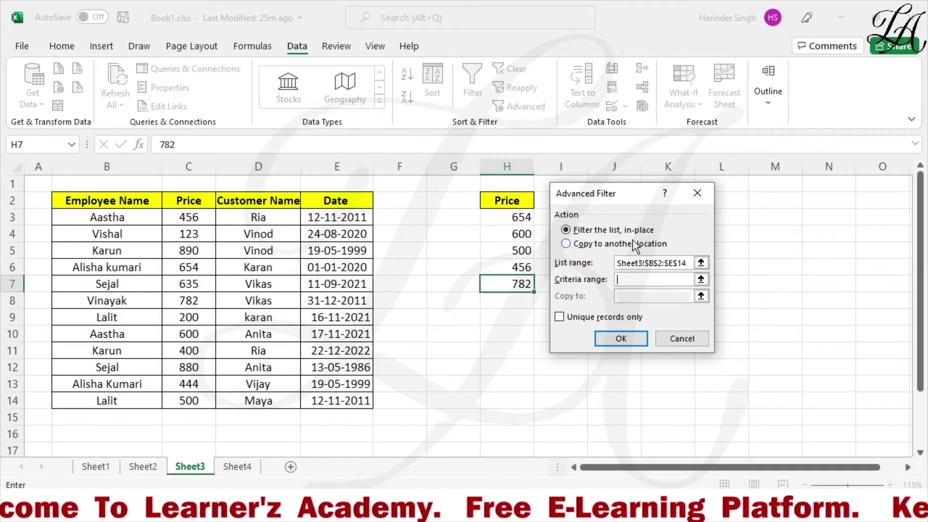
pyautogui.moveTo(622, 189); pyautogui.dragTo(695, 190)
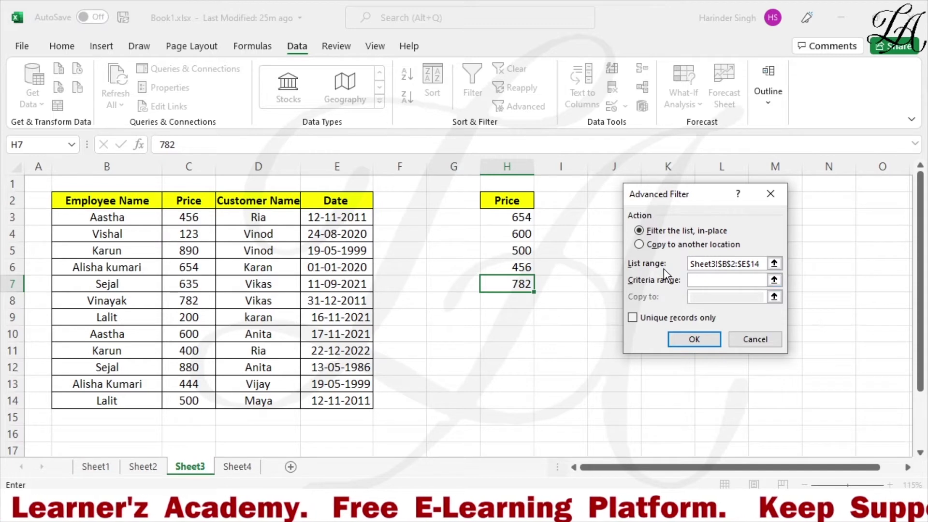
pyautogui.moveTo(510, 199); pyautogui.dragTo(530, 285)
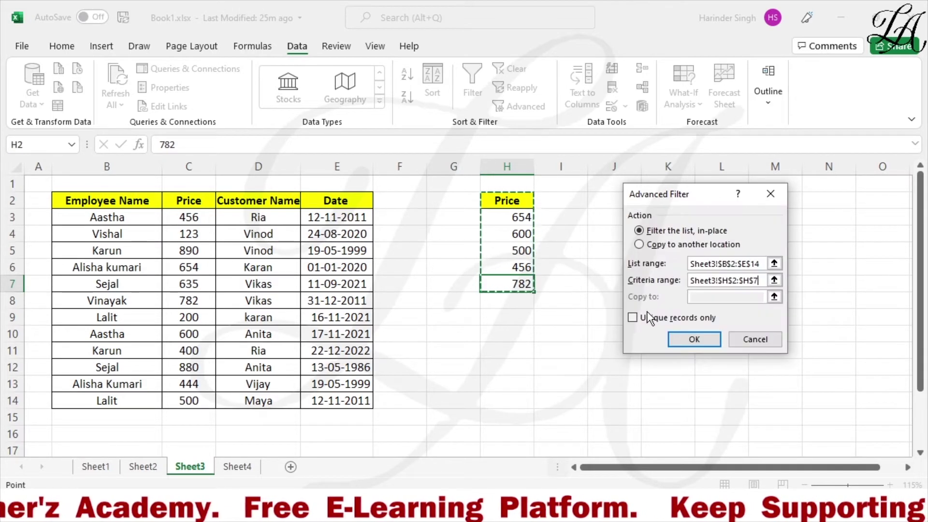
pyautogui.click(526, 333)
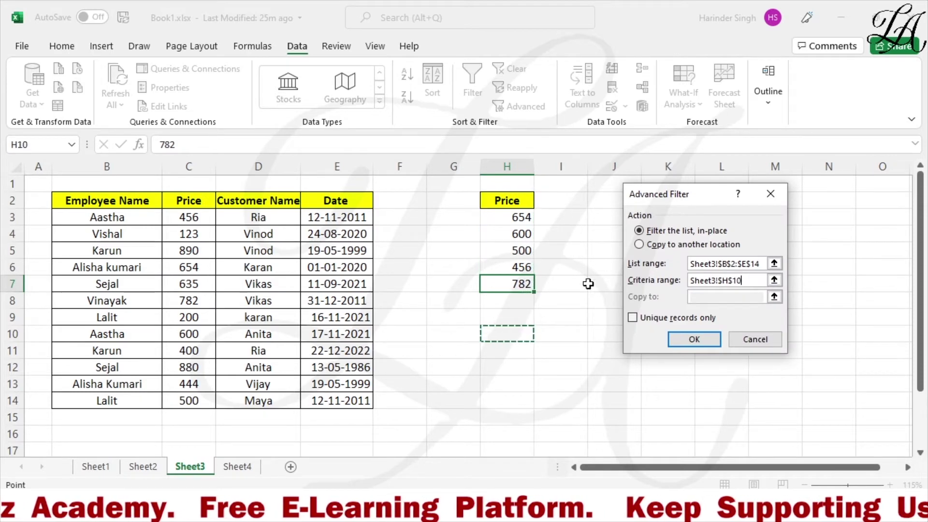
pyautogui.click(580, 256)
pyautogui.click(518, 285)
pyautogui.click(511, 265)
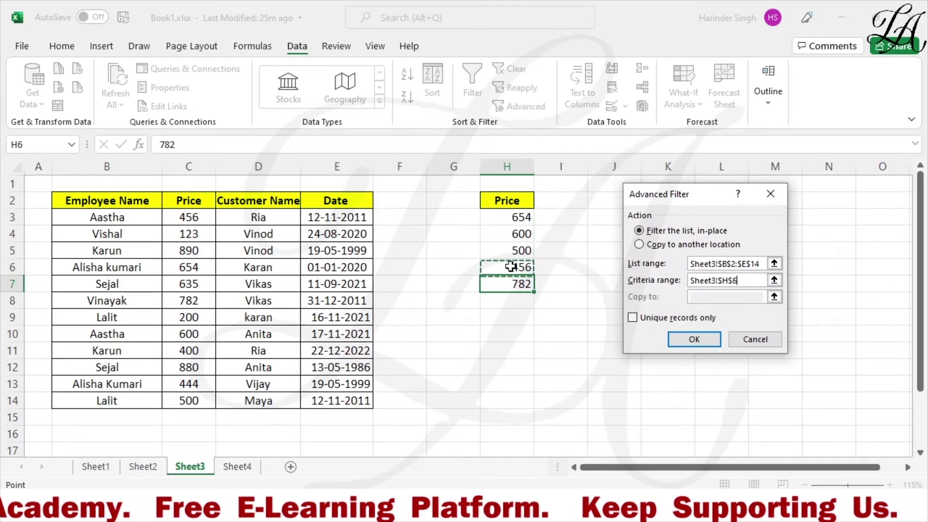
pyautogui.moveTo(524, 199); pyautogui.dragTo(531, 281)
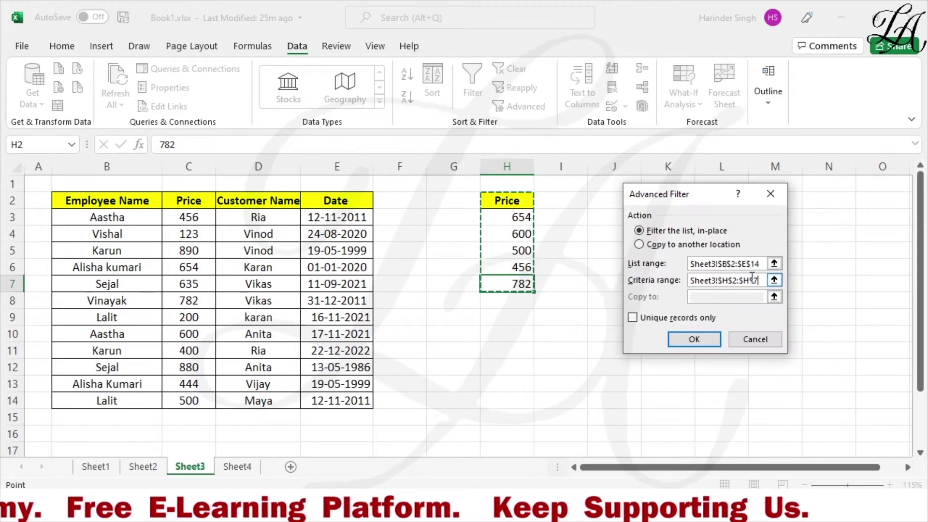
pyautogui.moveTo(759, 279); pyautogui.dragTo(689, 281)
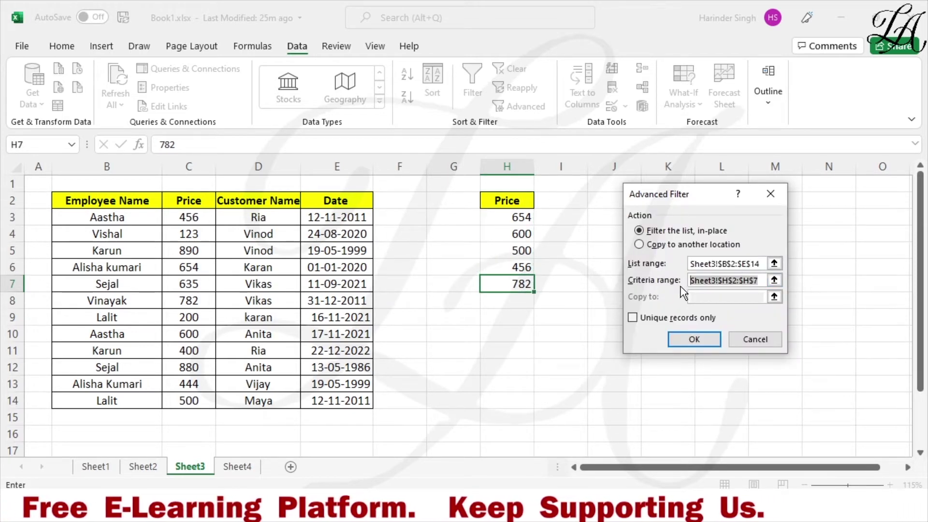
pyautogui.press('BackSpace')
# - Reselect H2:H7 as the Advanced Filter criteria range
pyautogui.moveTo(517, 202); pyautogui.dragTo(524, 285)
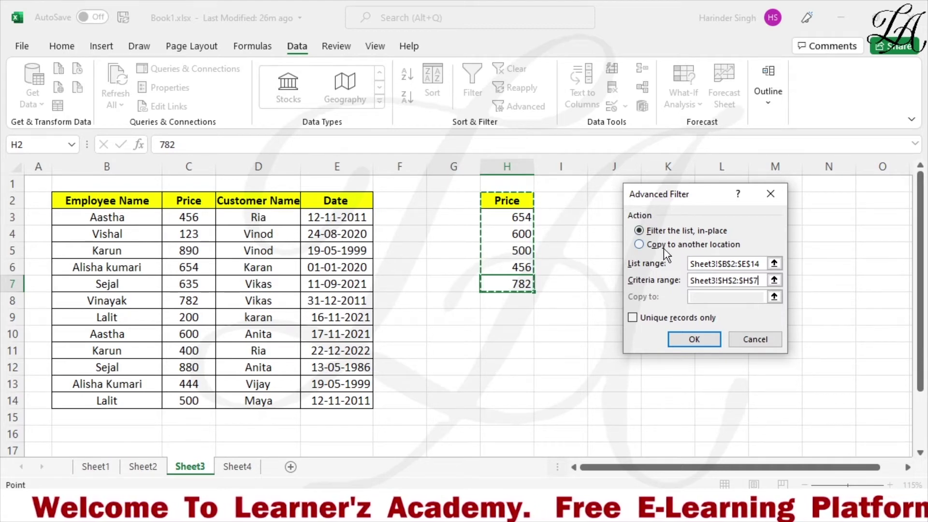
# - Copy the matching records to another location starting at K4
pyautogui.click(639, 244)
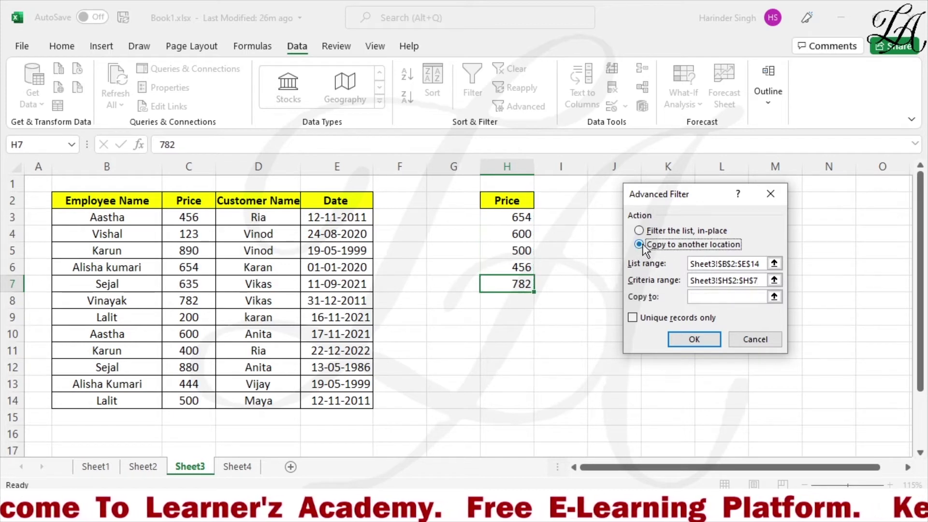
pyautogui.moveTo(703, 190); pyautogui.dragTo(472, 318)
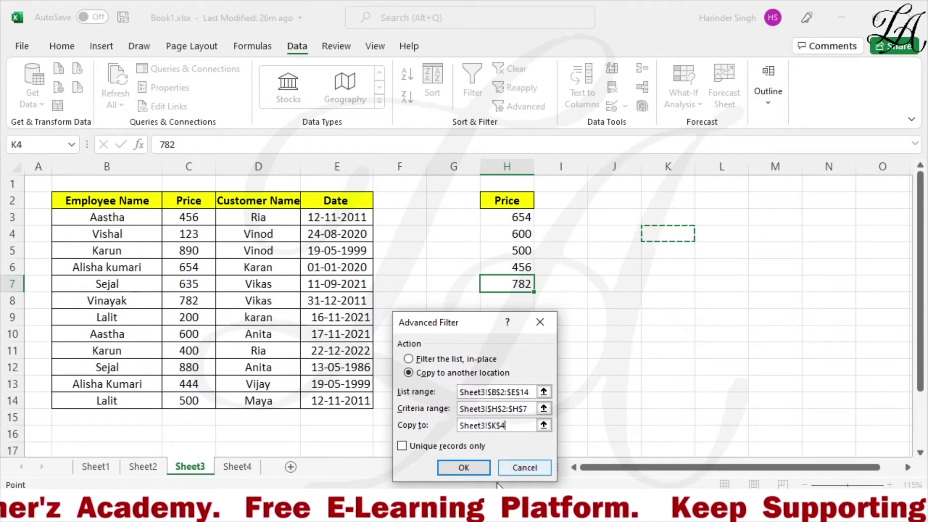
pyautogui.click(464, 467)
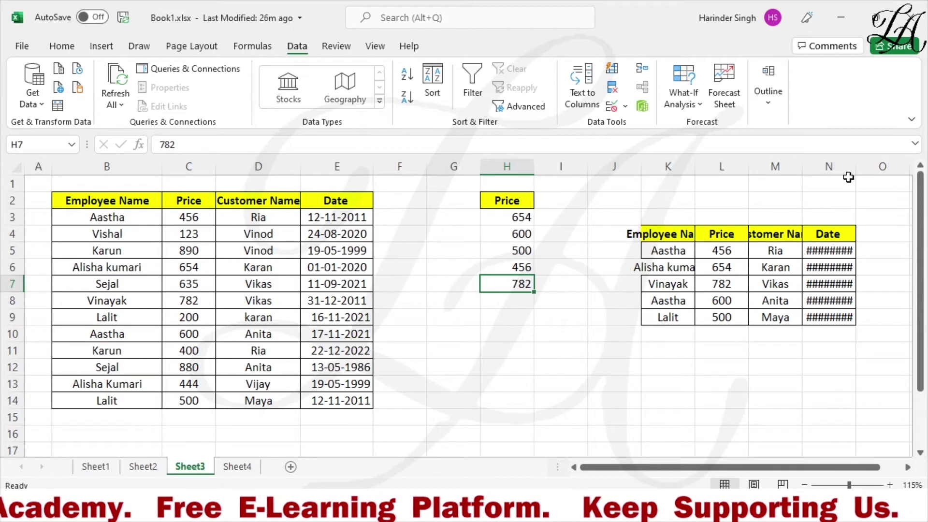
# - Widen the Date column N and compare the copied price 456 with the criteria list
pyautogui.moveTo(855, 167); pyautogui.dragTo(882, 167)
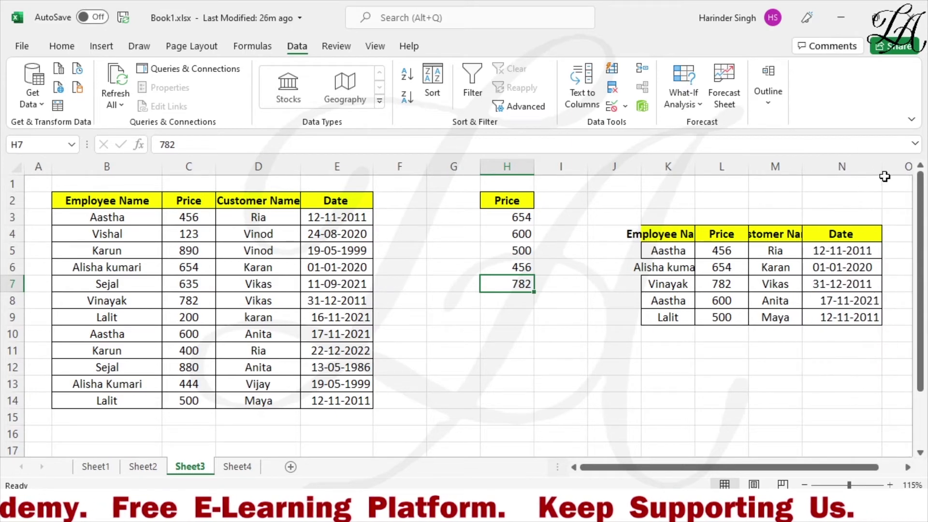
pyautogui.click(729, 251)
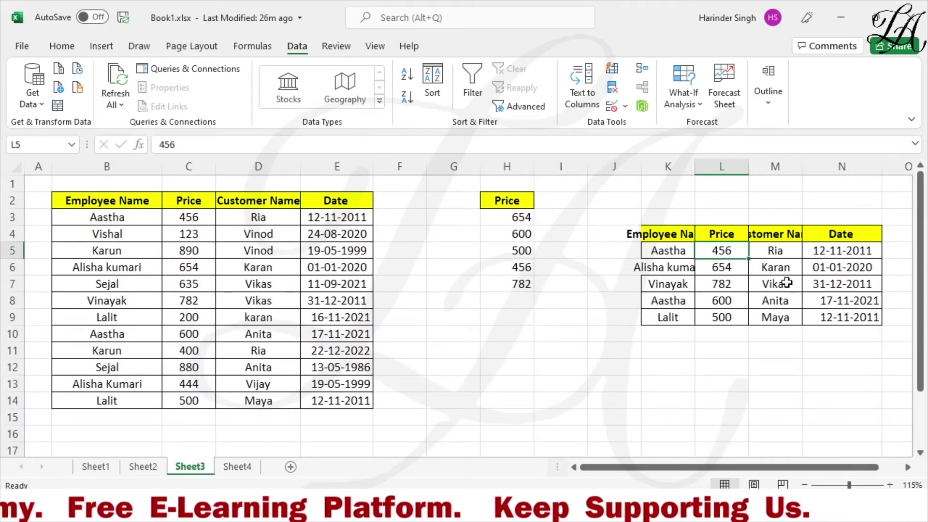
pyautogui.click(521, 272)
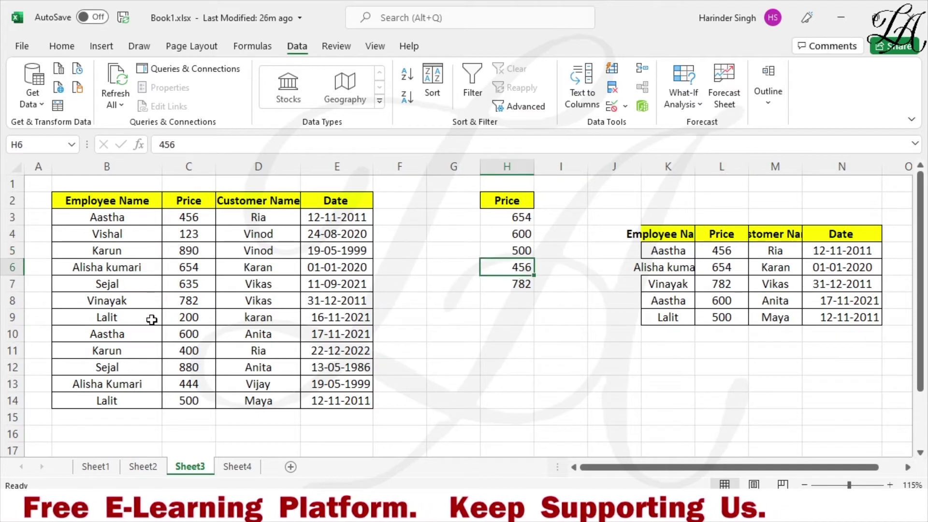
# - Highlight Aastha's row in the original table and in the copied results
pyautogui.click(196, 215)
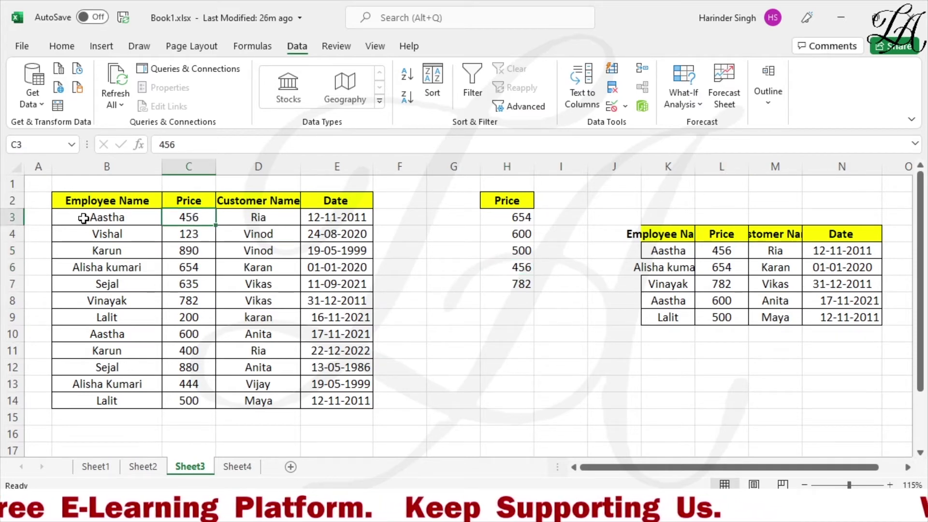
pyautogui.moveTo(83, 217); pyautogui.dragTo(341, 220)
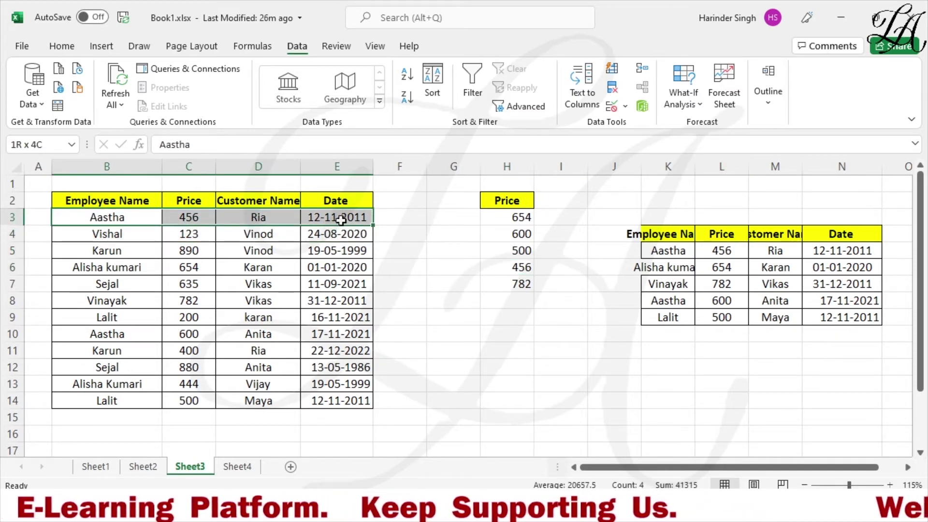
pyautogui.moveTo(667, 255); pyautogui.dragTo(829, 251)
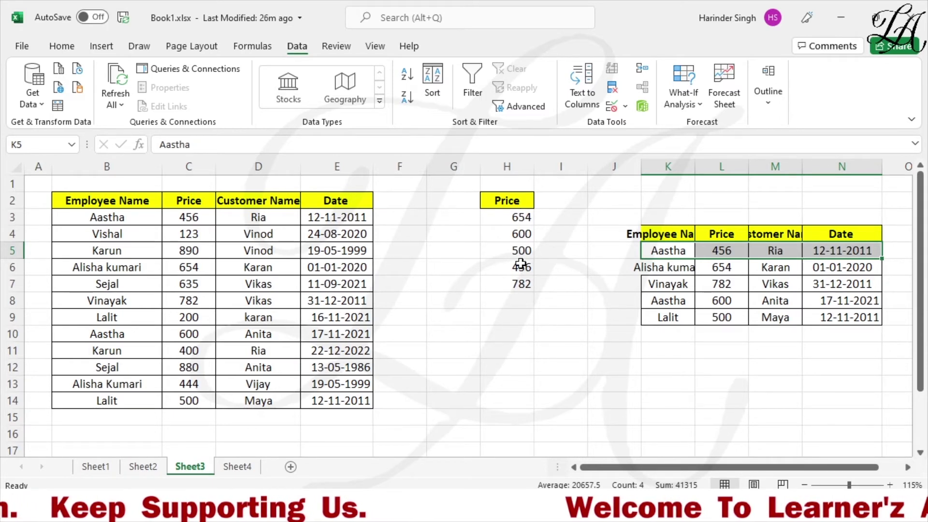
# - Open Sheet4, with the Employee Name criterion Aastha and output headers at H2:J2
pyautogui.click(249, 466)
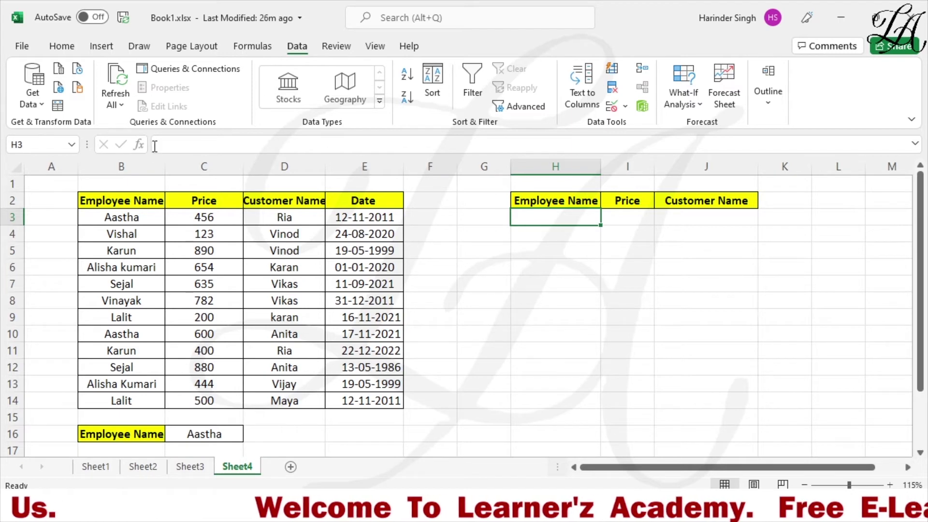
# - Insert a FILTER function in H3 with its Array argument set to B3:D14
pyautogui.click(139, 144)
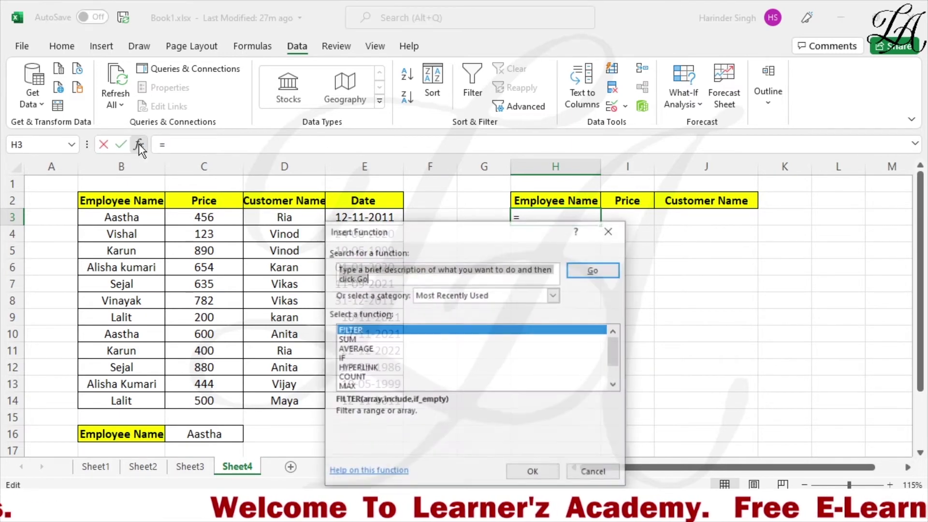
pyautogui.click(367, 329)
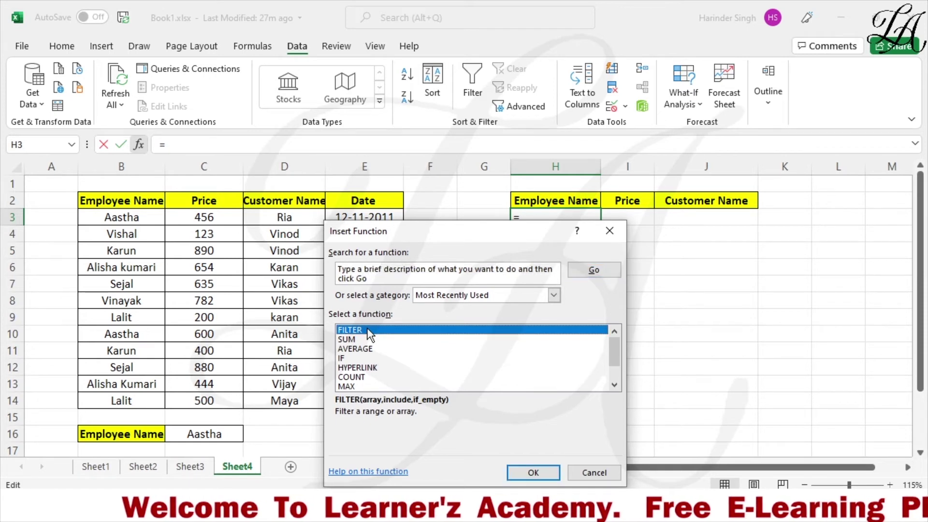
pyautogui.click(547, 473)
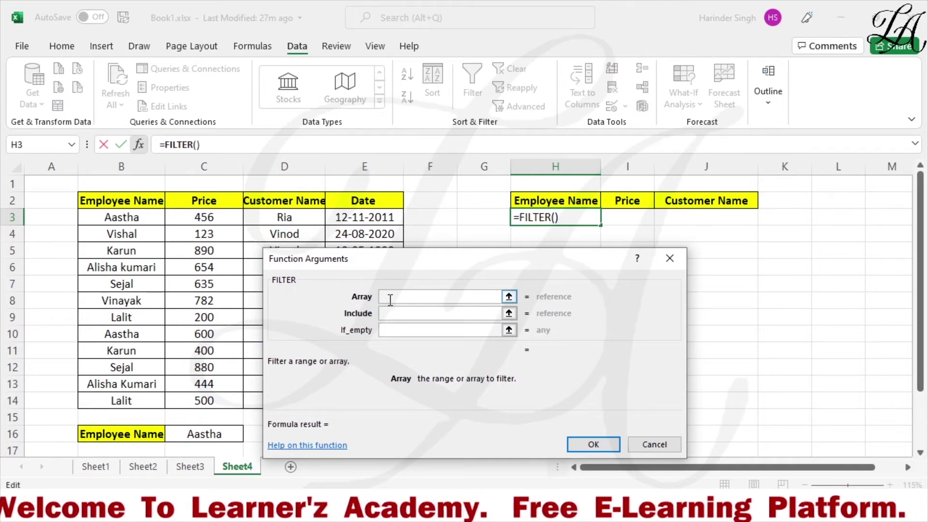
pyautogui.moveTo(408, 262)
pyautogui.mouseDown()
pyautogui.moveTo(532, 266)
pyautogui.moveTo(583, 231)
pyautogui.mouseUp()
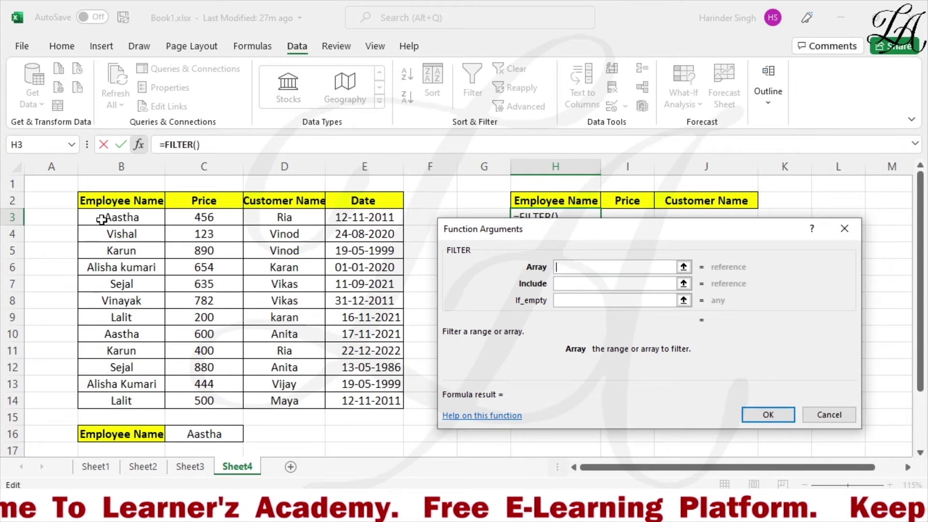
pyautogui.moveTo(101, 220); pyautogui.dragTo(296, 372)
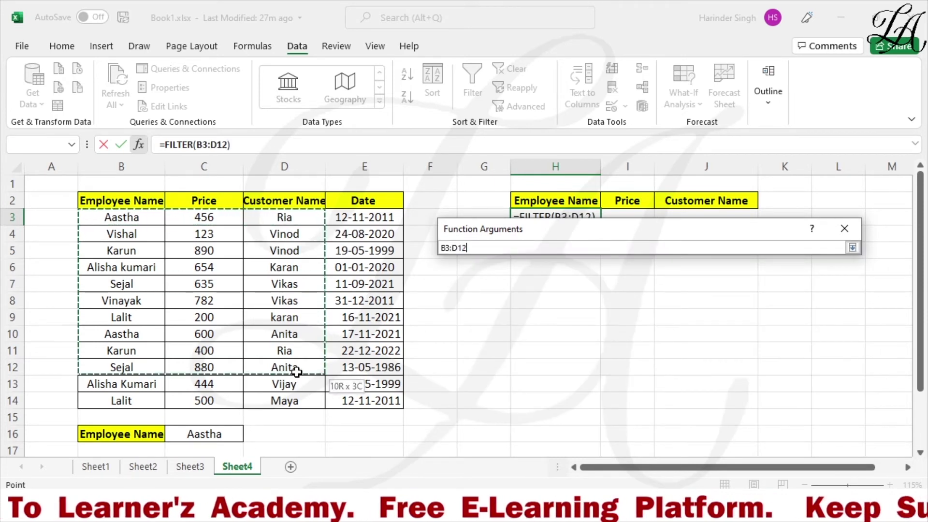
pyautogui.moveTo(296, 372); pyautogui.dragTo(290, 401)
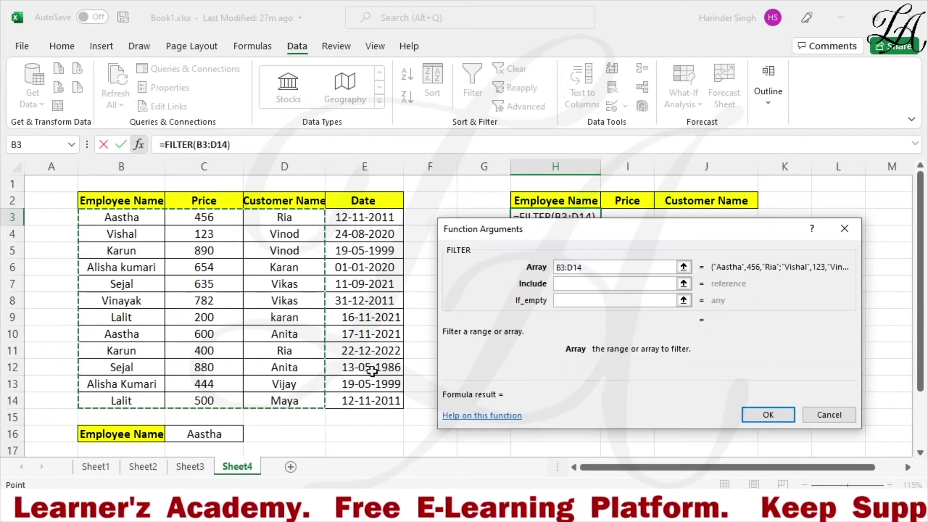
pyautogui.moveTo(550, 228); pyautogui.dragTo(522, 281)
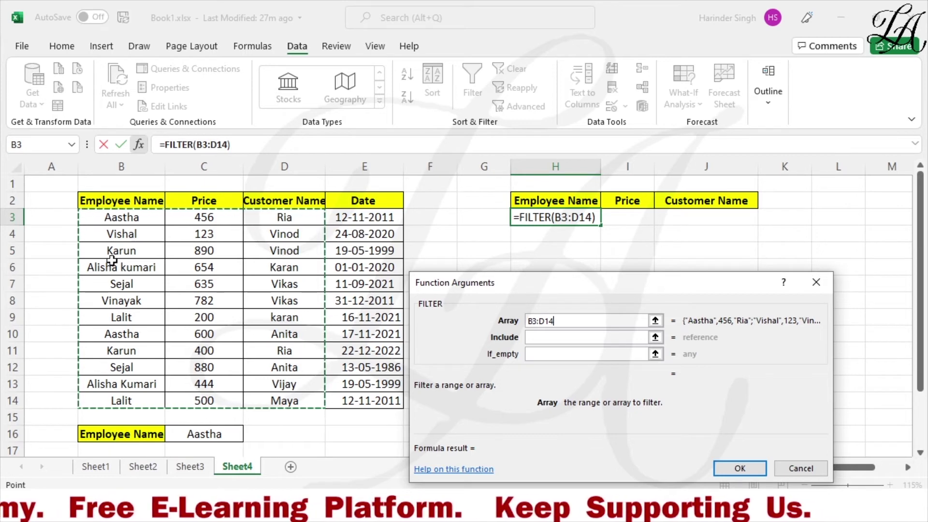
# - Set FILTER's Include to B3:B14=C16 and If_empty to ""
pyautogui.click(543, 338)
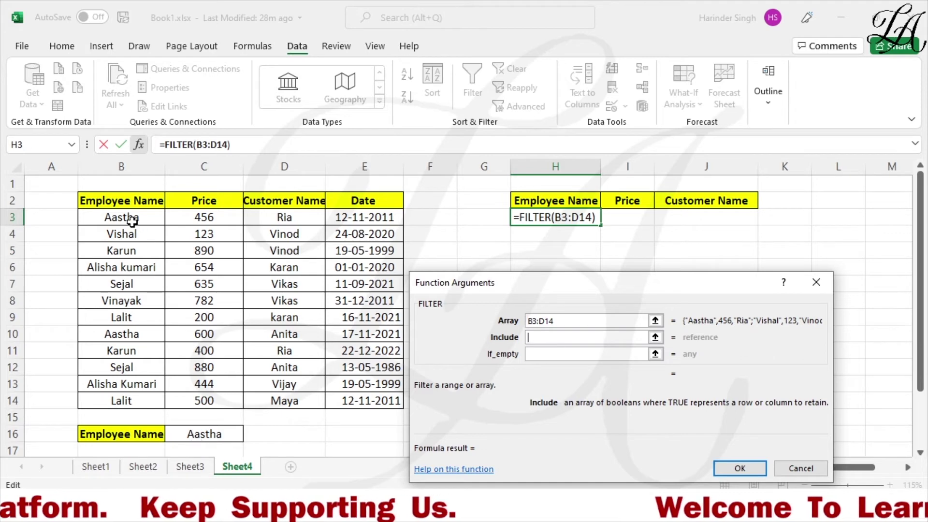
pyautogui.moveTo(131, 220); pyautogui.dragTo(128, 399)
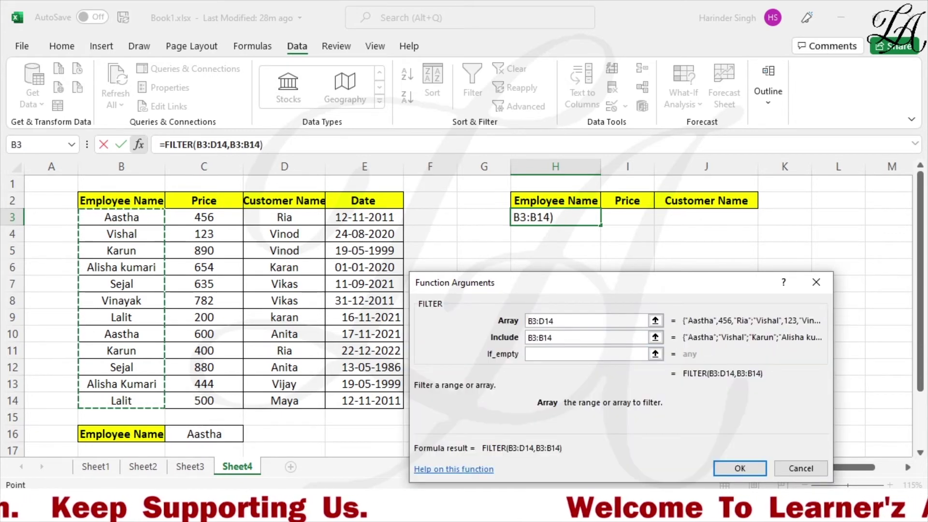
pyautogui.write('=')
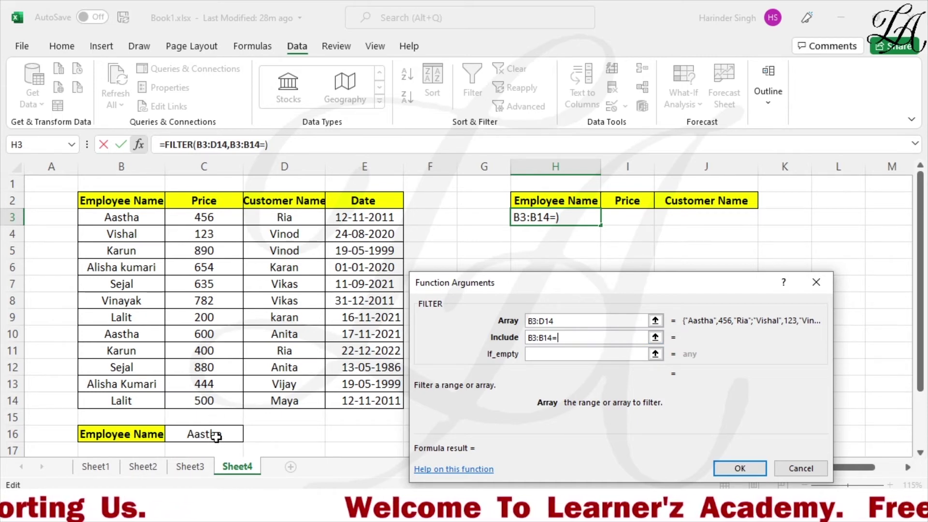
pyautogui.click(215, 436)
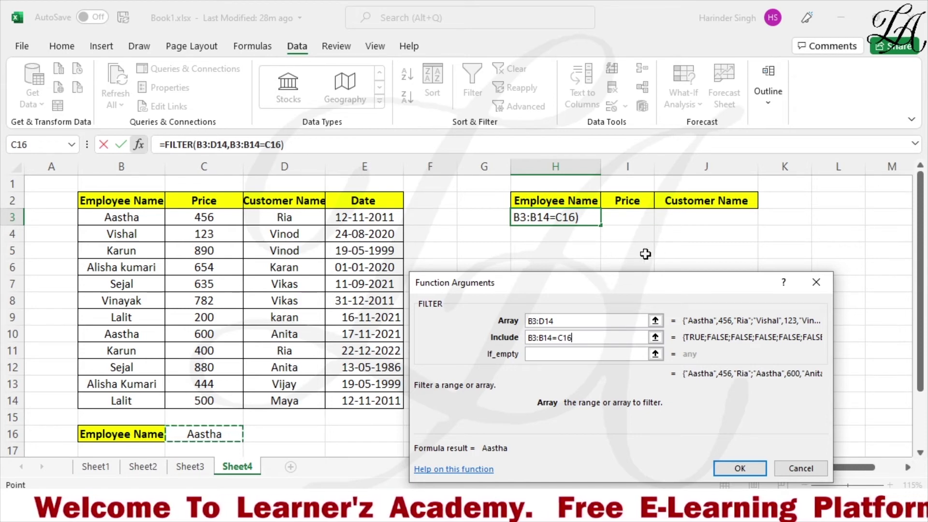
pyautogui.click(546, 356)
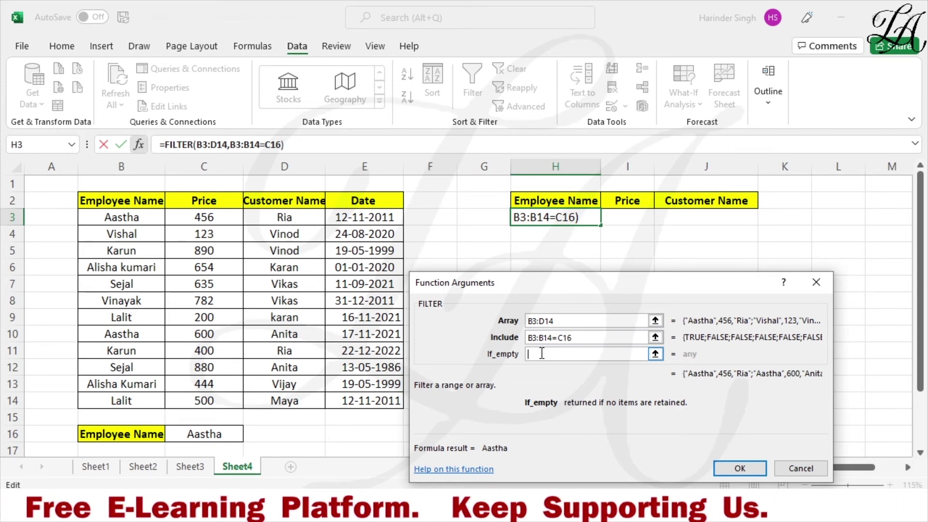
pyautogui.write('""')
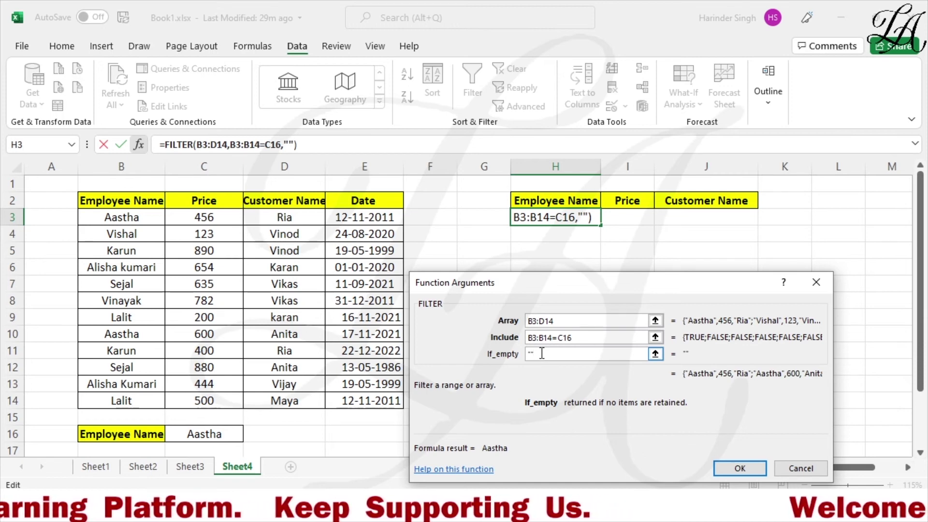
# - Insert the FILTER formula and review Aastha's two spilled result rows
pyautogui.click(733, 468)
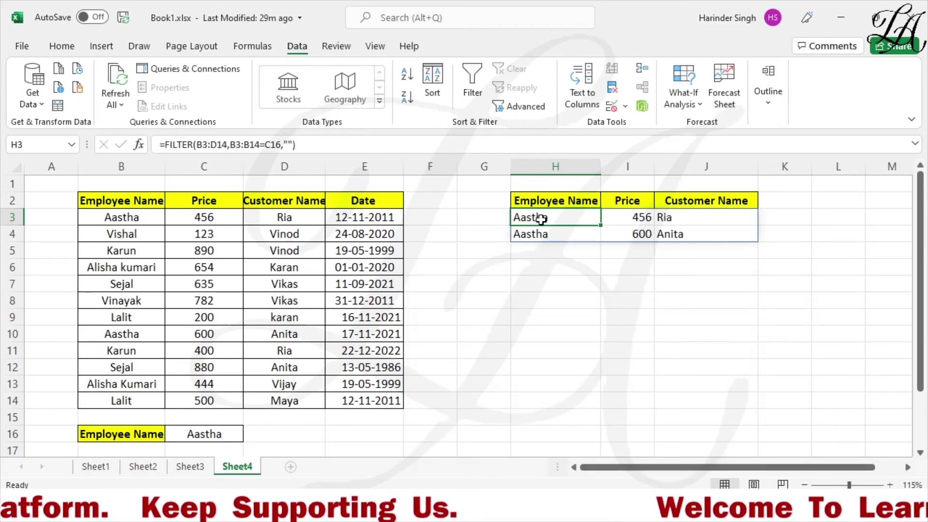
pyautogui.click(536, 235)
pyautogui.click(532, 215)
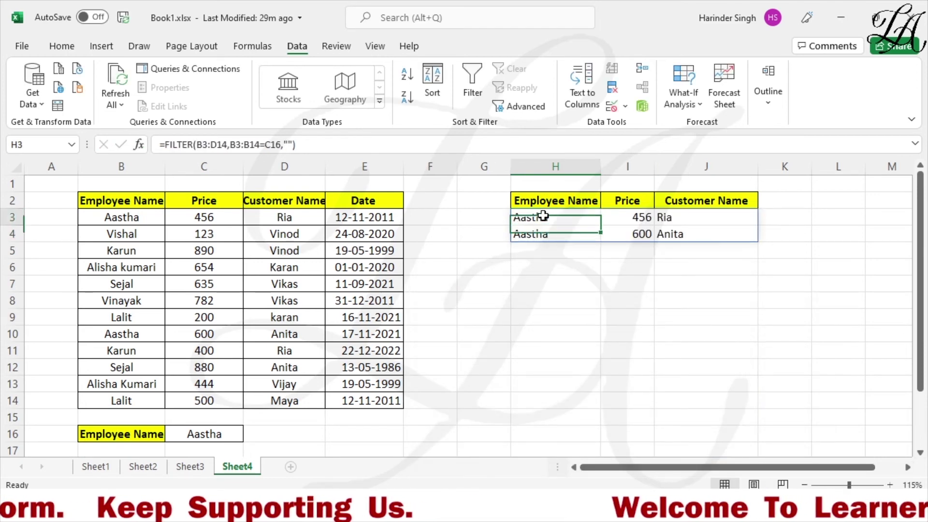
pyautogui.click(642, 215)
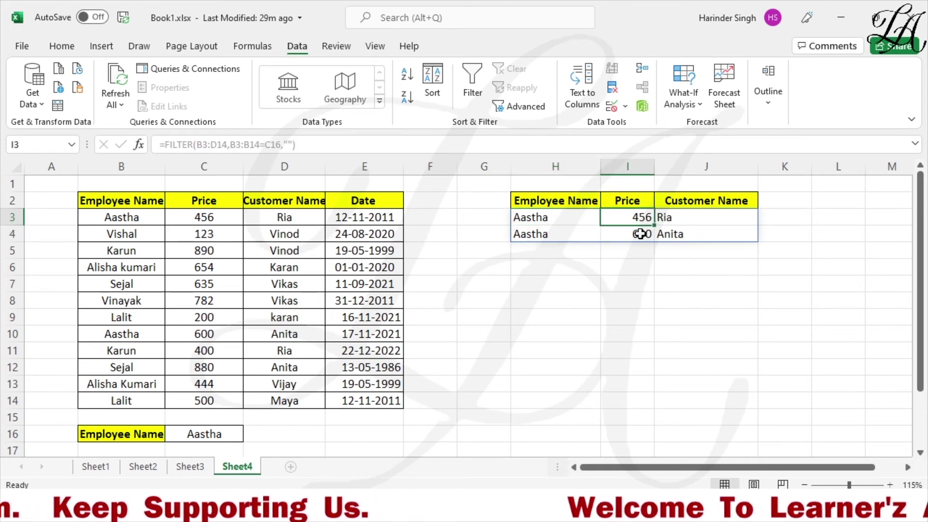
pyautogui.click(643, 234)
pyautogui.click(685, 219)
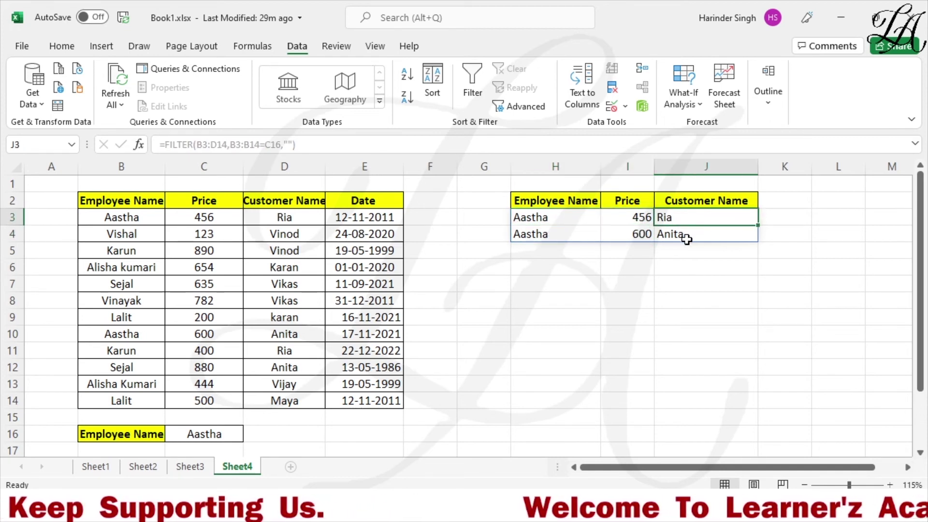
pyautogui.click(686, 238)
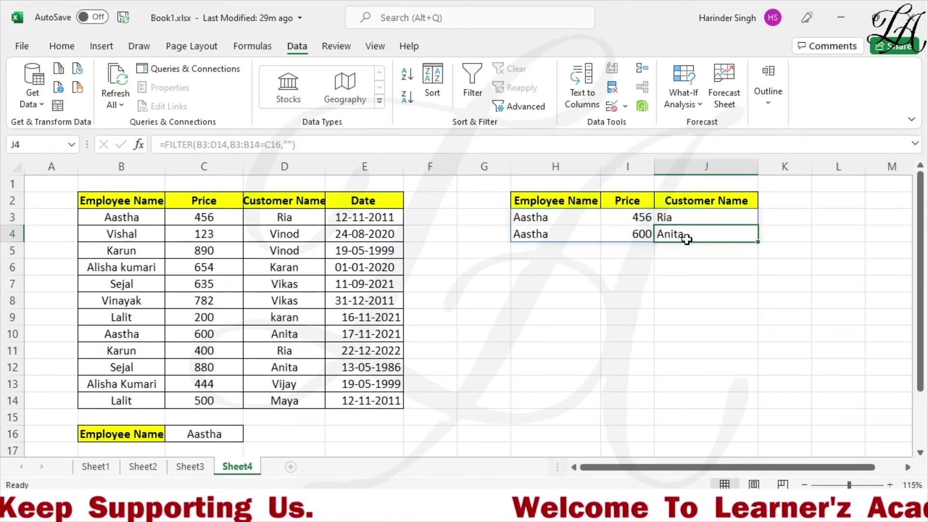
# - Change C16 to Sejal and check her records: 635 with Vikas, 880 with Anita
pyautogui.doubleClick(223, 431)
pyautogui.press('BackSpace')
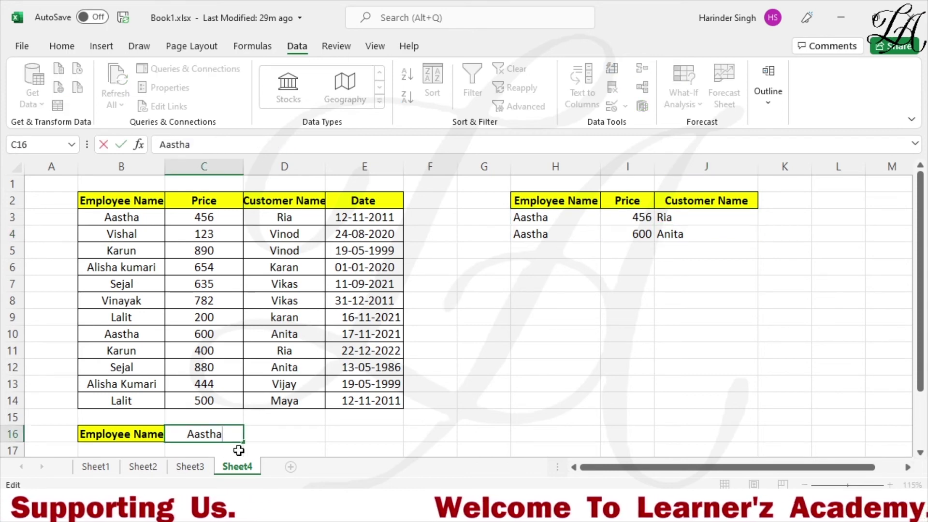
pyautogui.press('BackSpace')
pyautogui.press('BackSpace')
pyautogui.press('BackSpace')
pyautogui.press('BackSpace')
pyautogui.press('BackSpace')
pyautogui.write('Sejal')
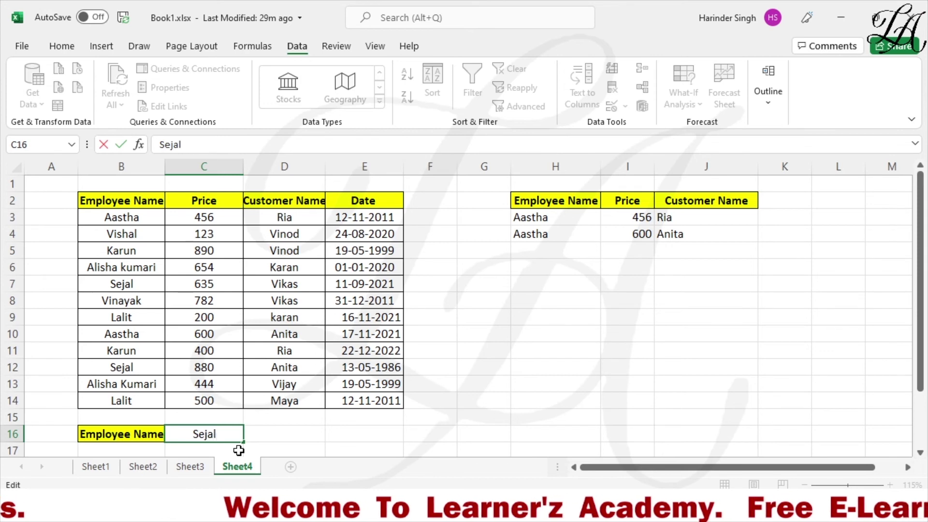
pyautogui.press('Return')
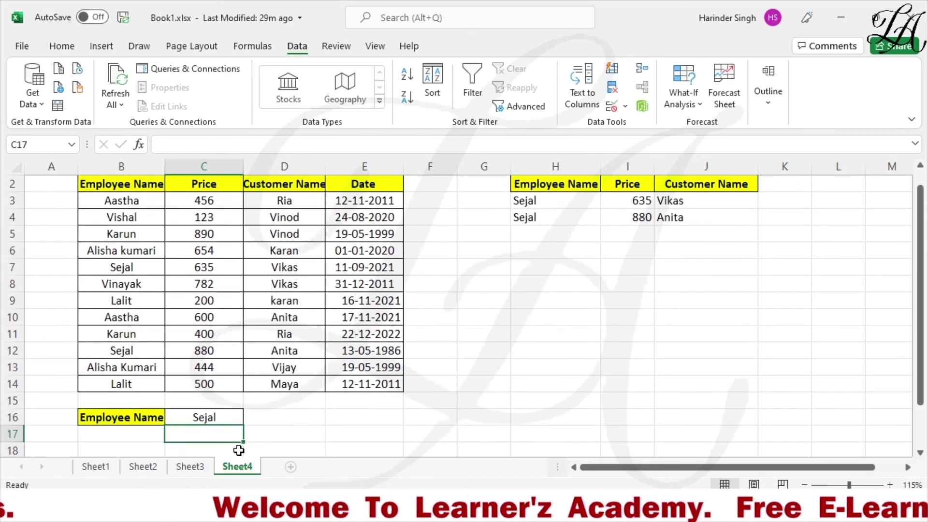
pyautogui.click(541, 203)
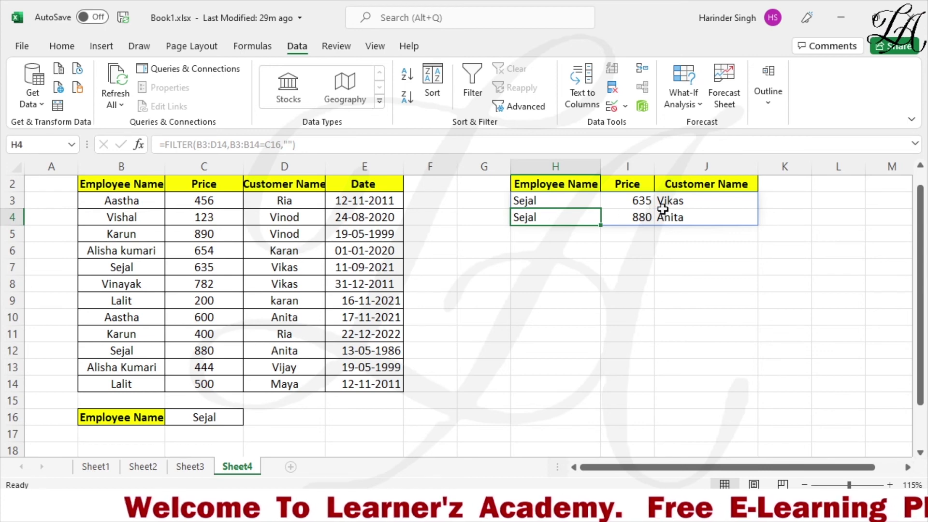
pyautogui.click(640, 200)
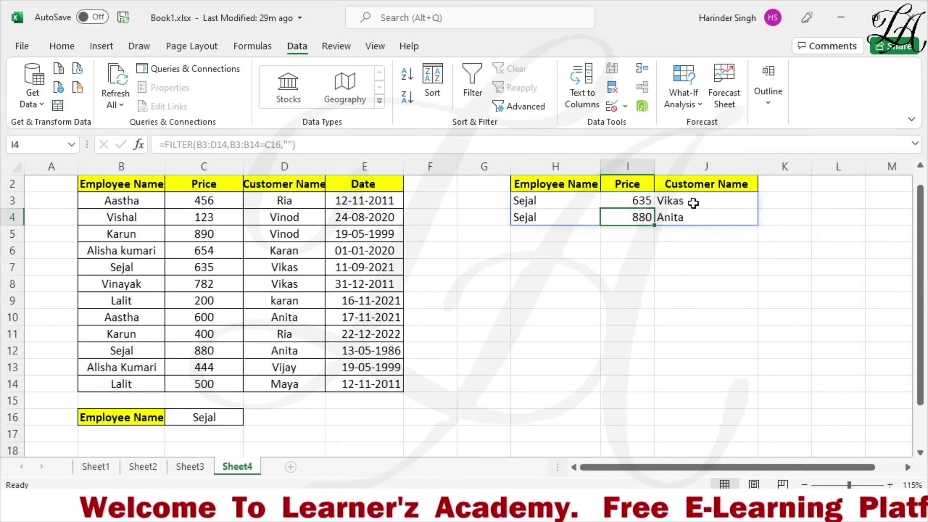
pyautogui.click(686, 220)
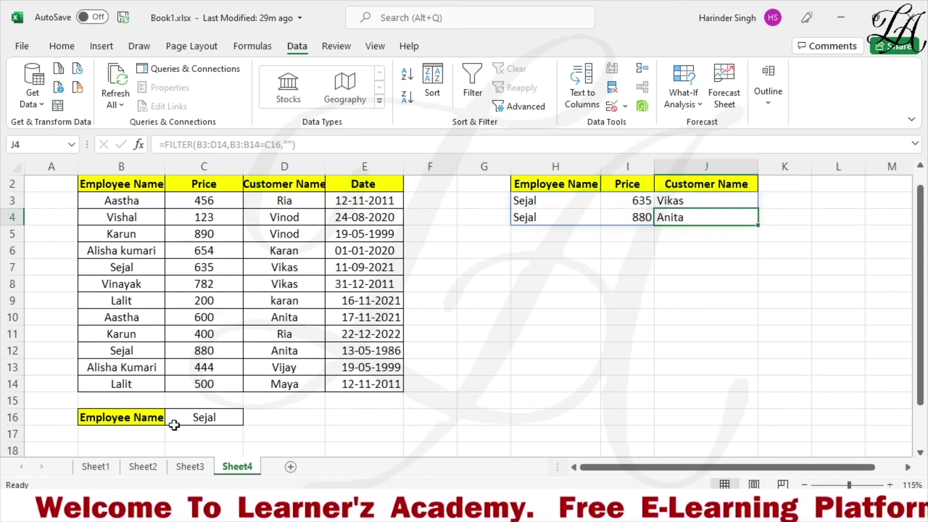
# - Replace the existing name in lookup cell C16 with the new employee name
pyautogui.click(215, 418)
pyautogui.doubleClick(215, 418)
pyautogui.moveTo(217, 419); pyautogui.dragTo(189, 418)
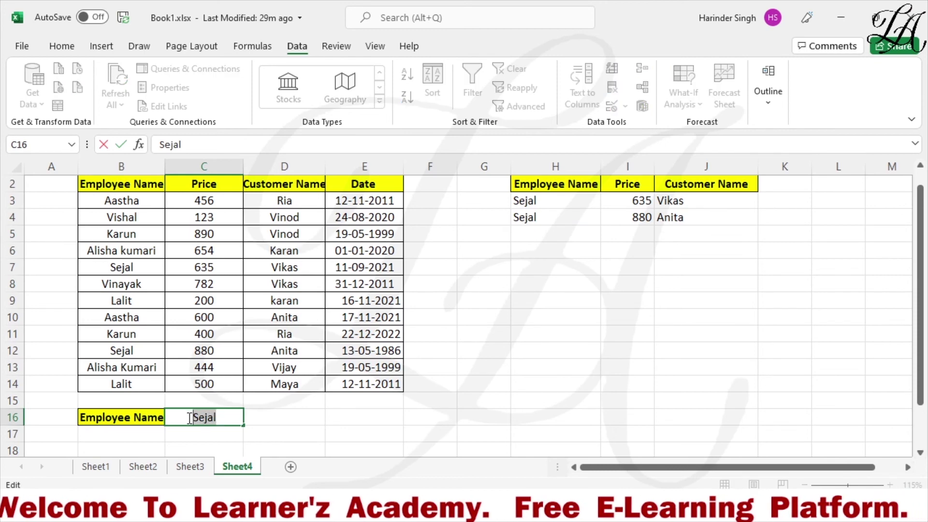
pyautogui.write('K')
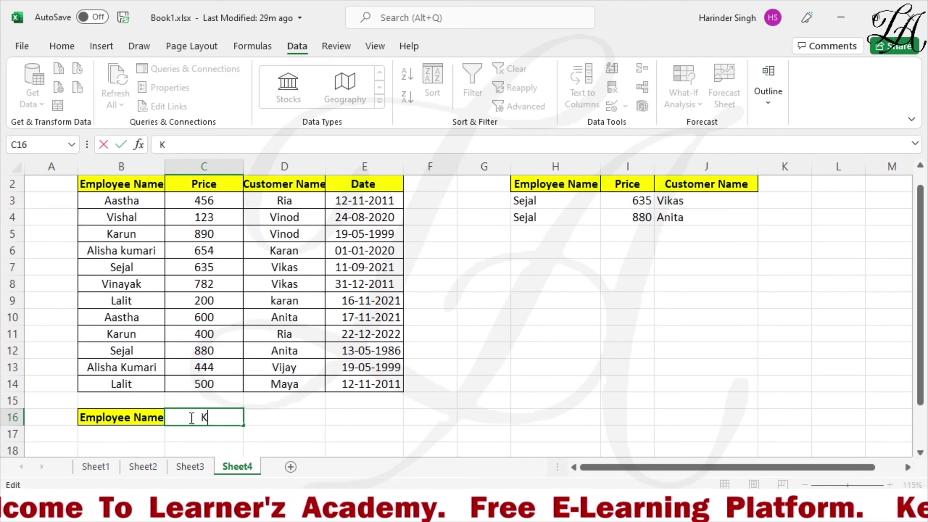
pyautogui.write('arun')
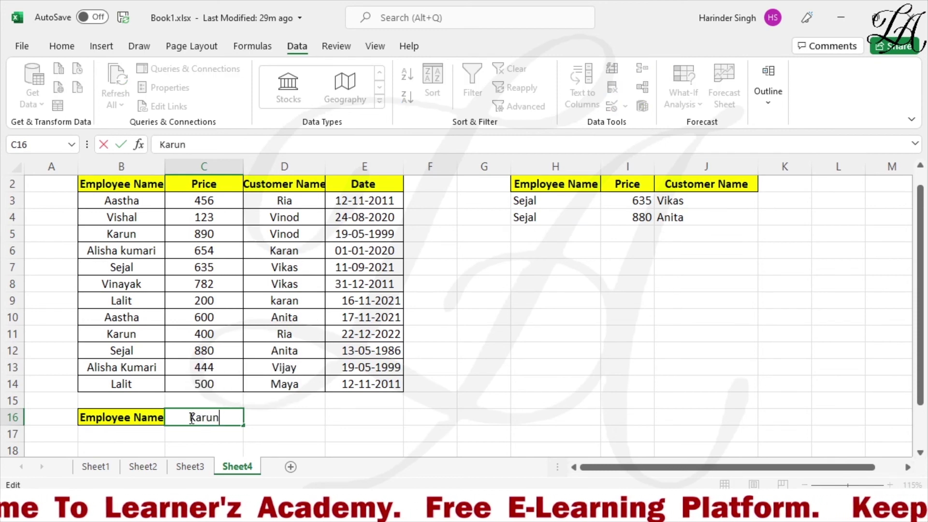
pyautogui.press('Return')
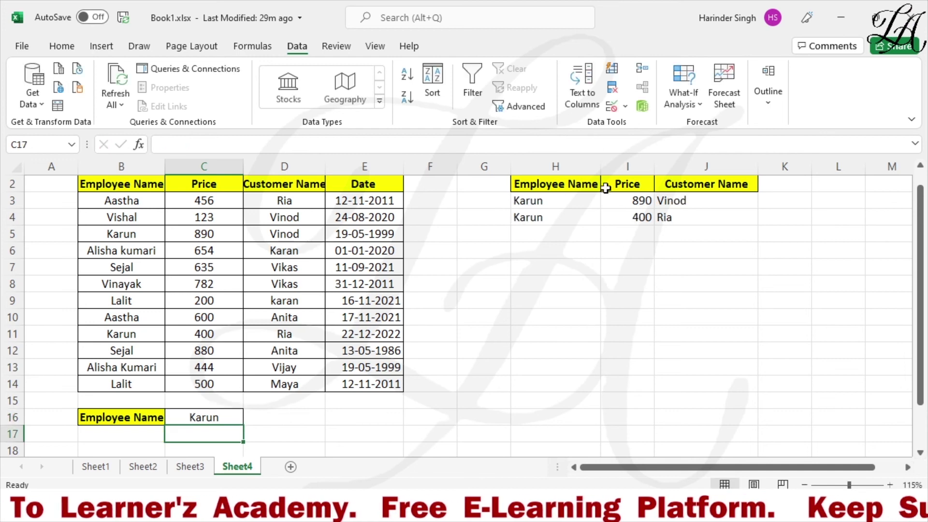
# - Check that the FILTER results now list the two matching records, 890 and 400
pyautogui.click(545, 206)
pyautogui.click(547, 228)
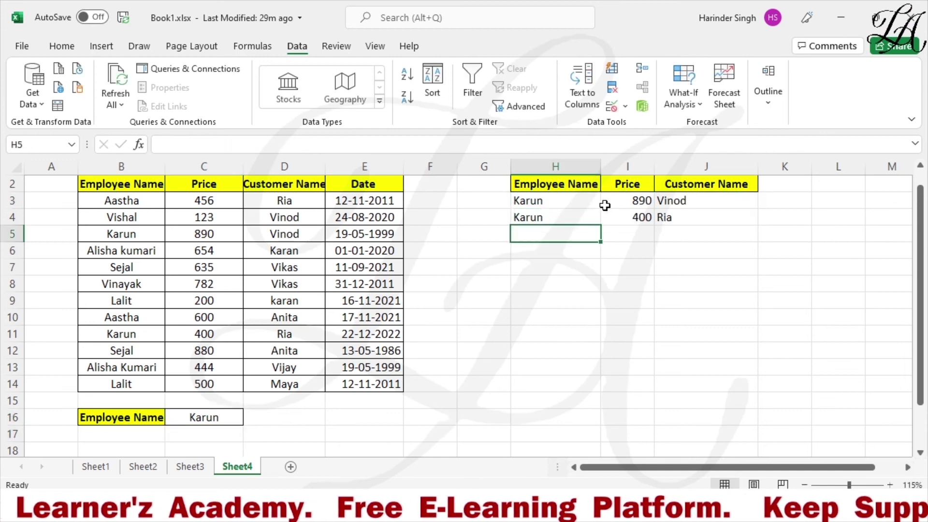
pyautogui.click(619, 203)
pyautogui.click(675, 201)
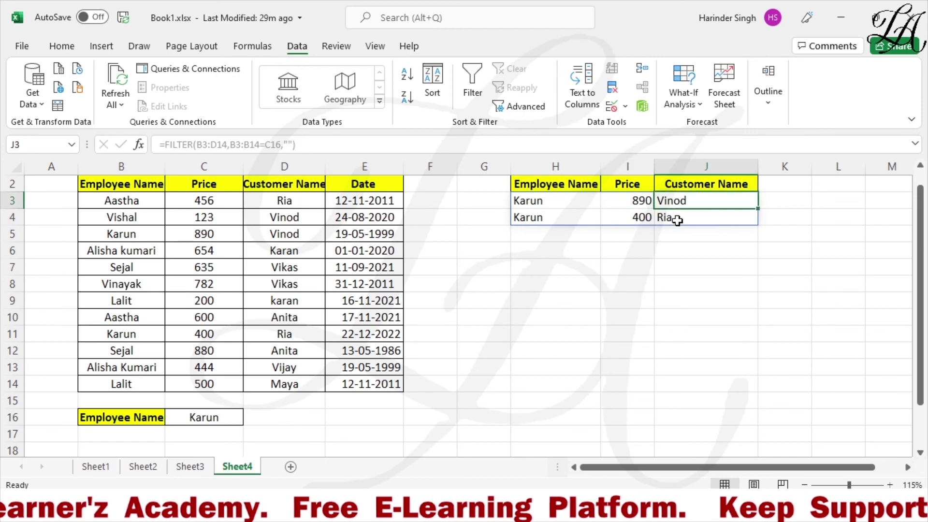
pyautogui.click(679, 221)
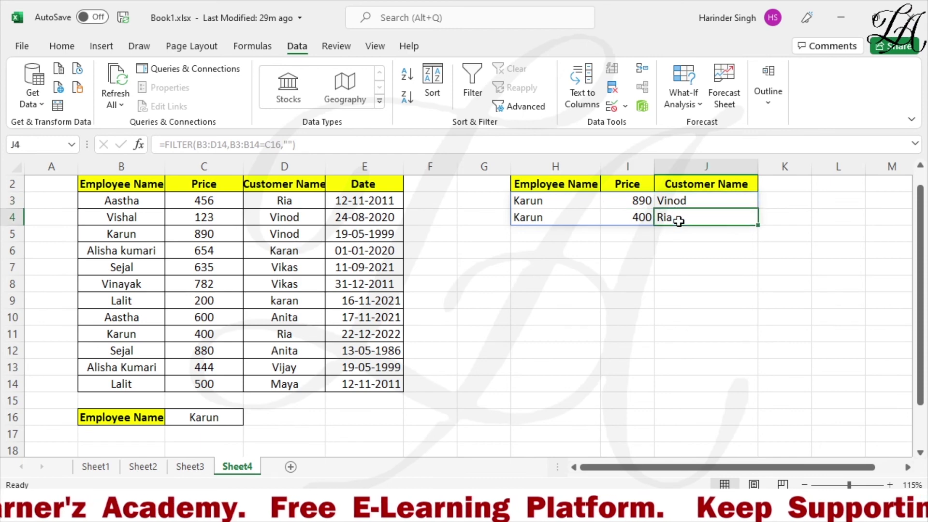
pyautogui.click(208, 416)
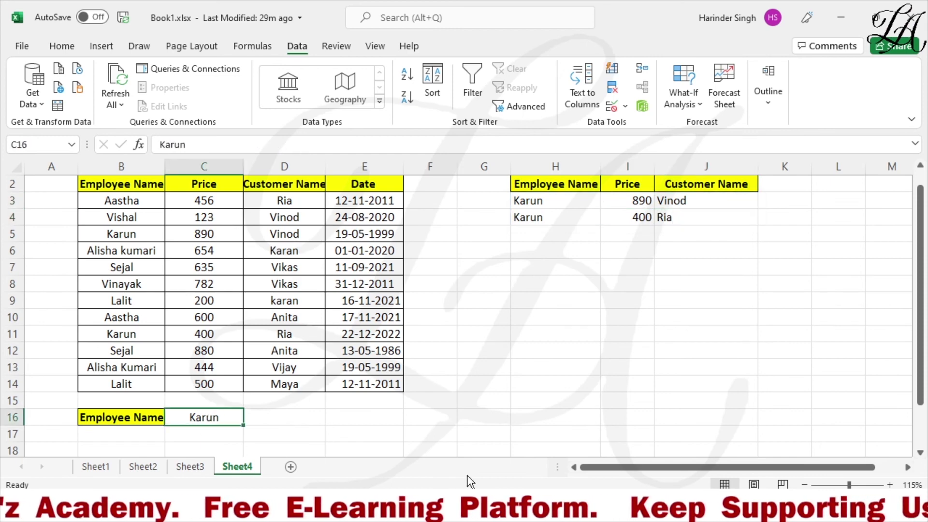